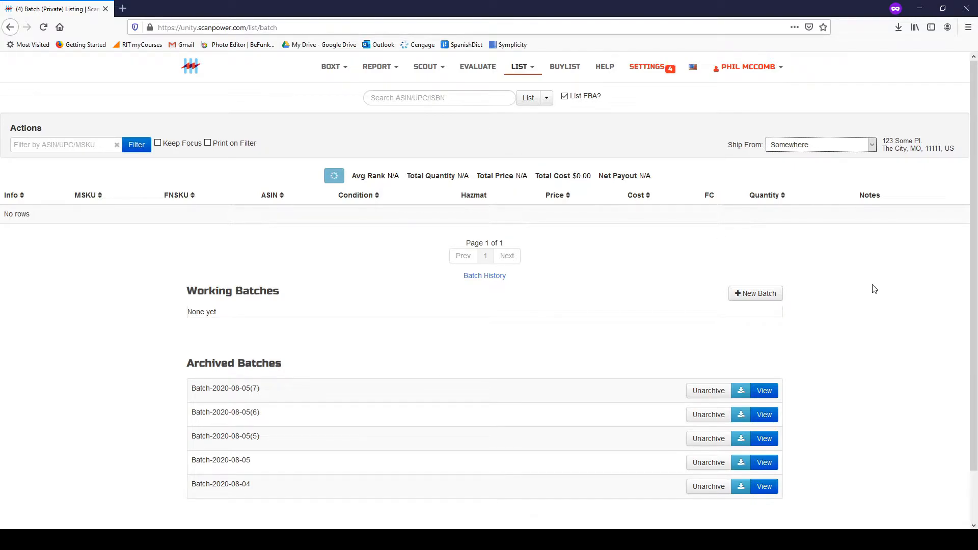
- Create a new working batch and rename it Tutorial
left_click(773, 294)
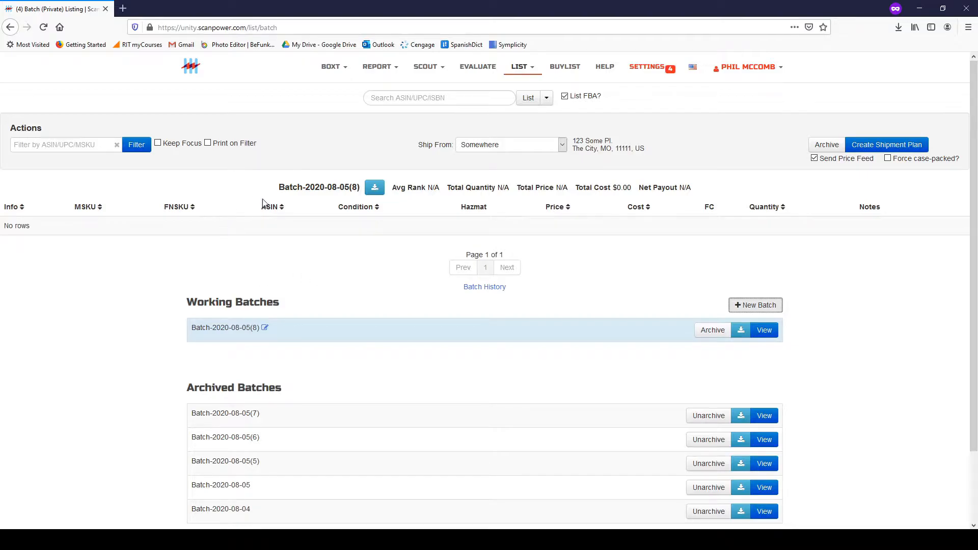
left_click(265, 332)
left_click_drag(284, 330, 161, 319)
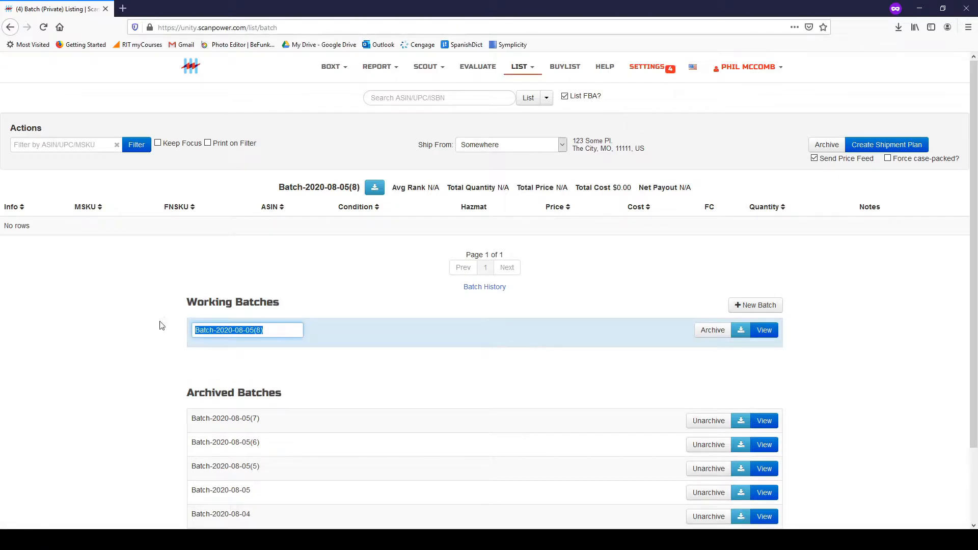
type("Tutorial")
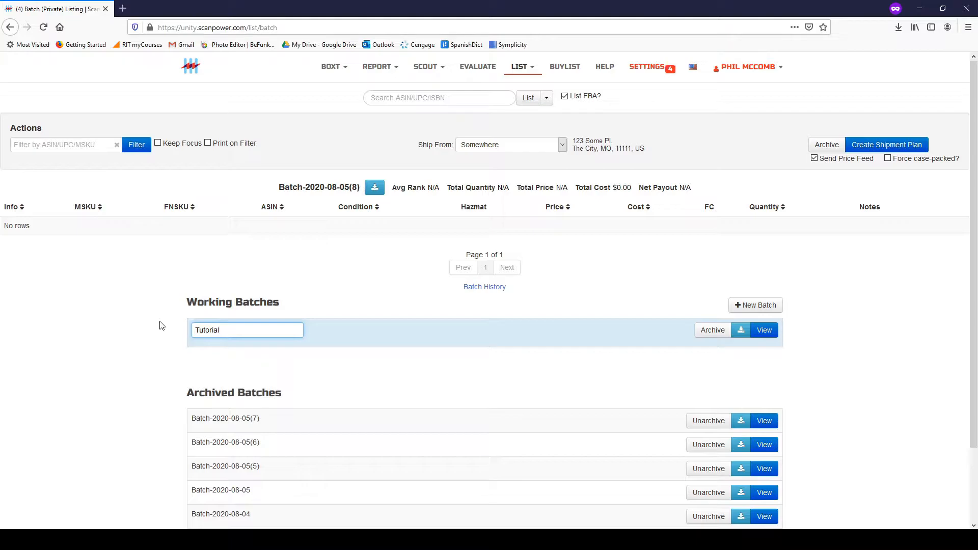
key("Return")
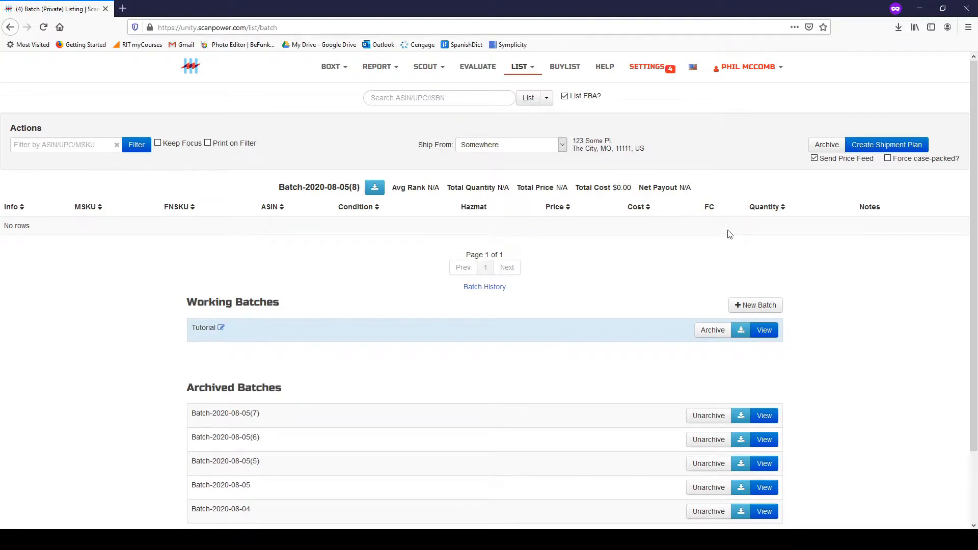
- Copy ASIN B0007OVWKG from the Notepad list, look it up for listing and create its FBA listing in the batch
left_click(410, 101)
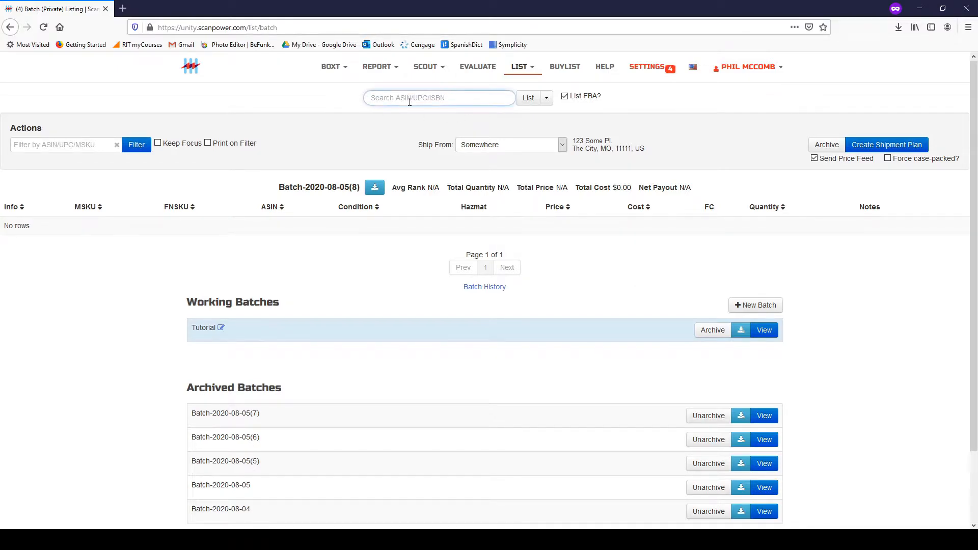
left_click(638, 539)
double_click(549, 159)
key("ctrl+c")
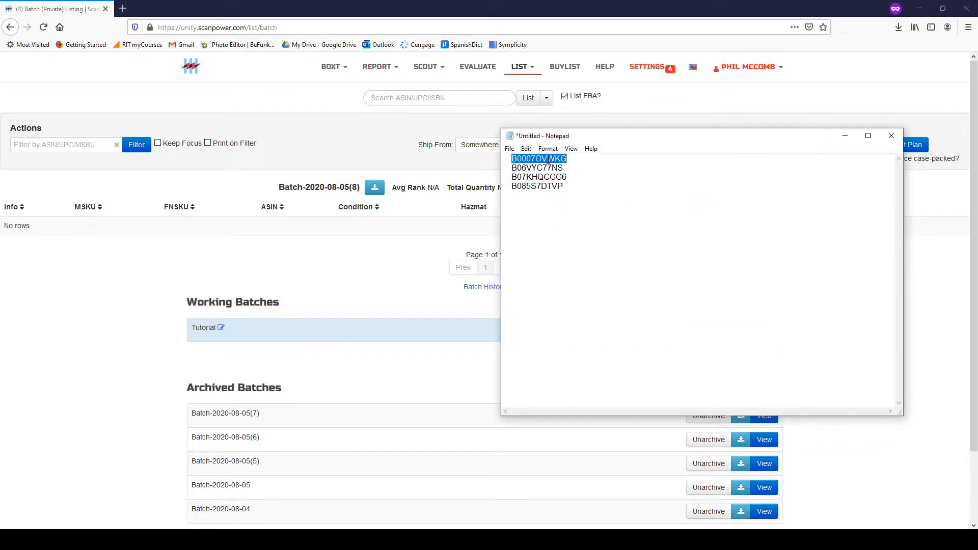
left_click(388, 92)
key("ctrl+v")
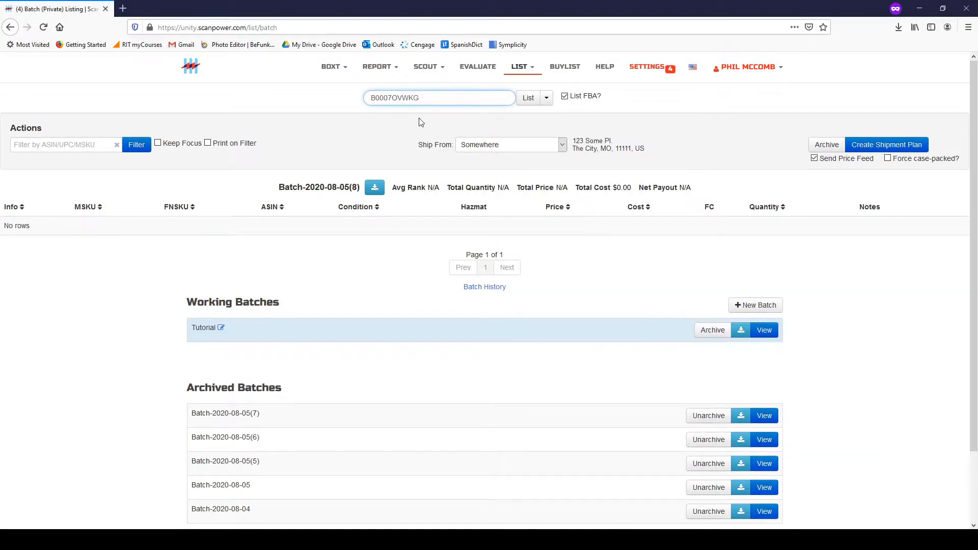
key("Return")
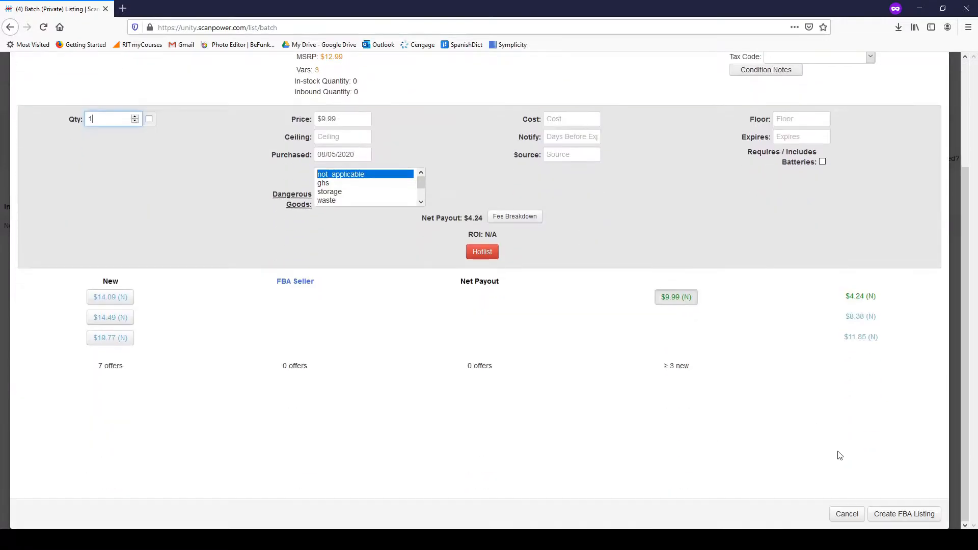
left_click(911, 513)
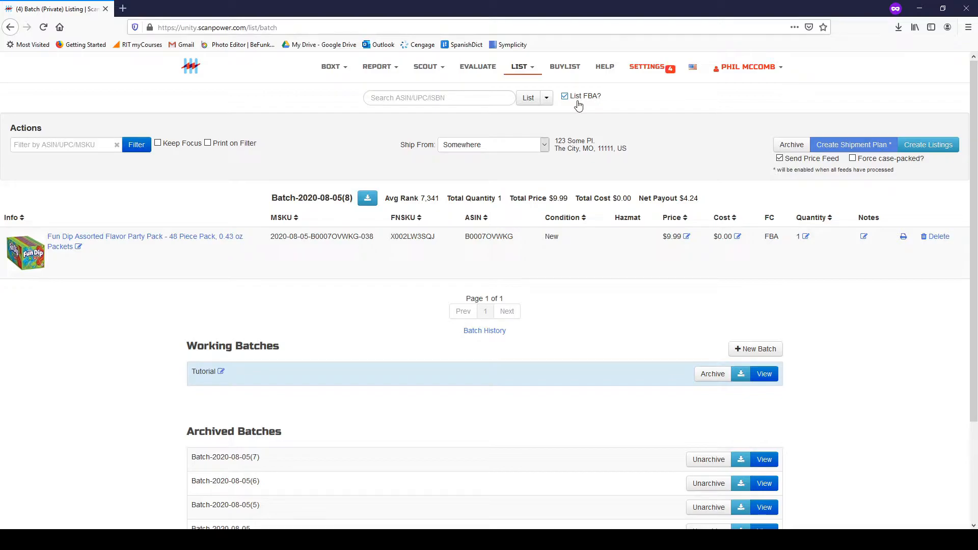
left_click(548, 99)
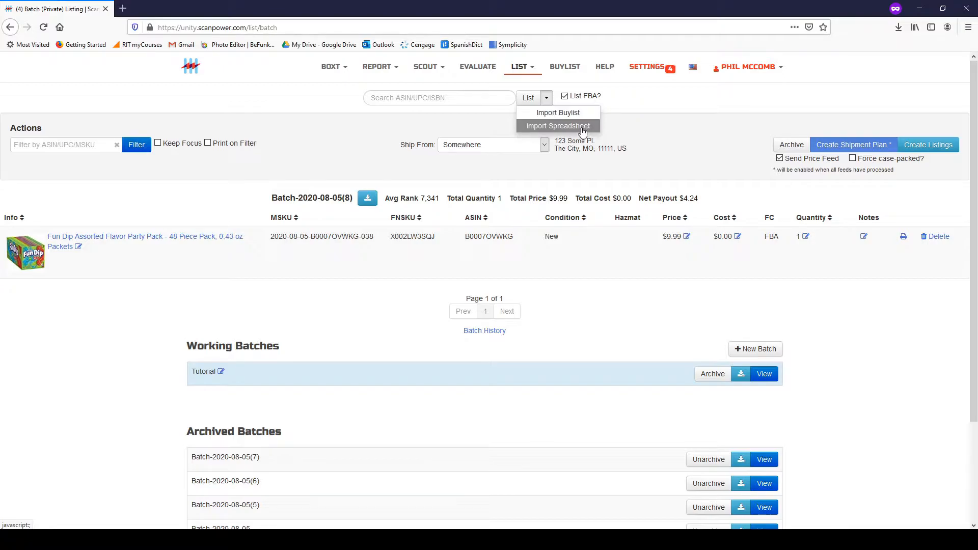
left_click(548, 98)
- Add the second Notepad product, ASIN B06VYC77NS, to the batch by looking it up and creating its FBA listing
left_click(407, 97)
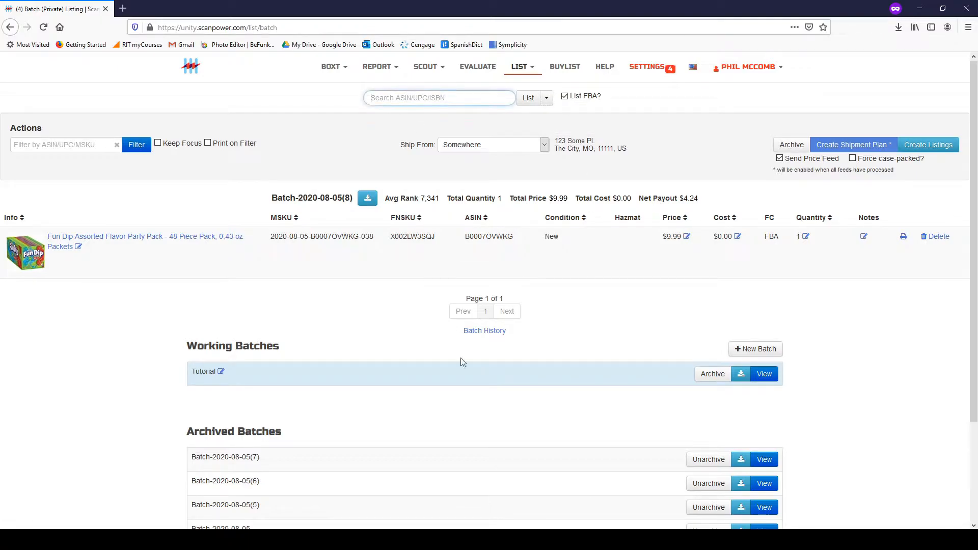
key("alt+Tab")
double_click(532, 177)
double_click(532, 168)
key("ctrl+c")
key("alt+Tab")
key("ctrl+v")
key("Return")
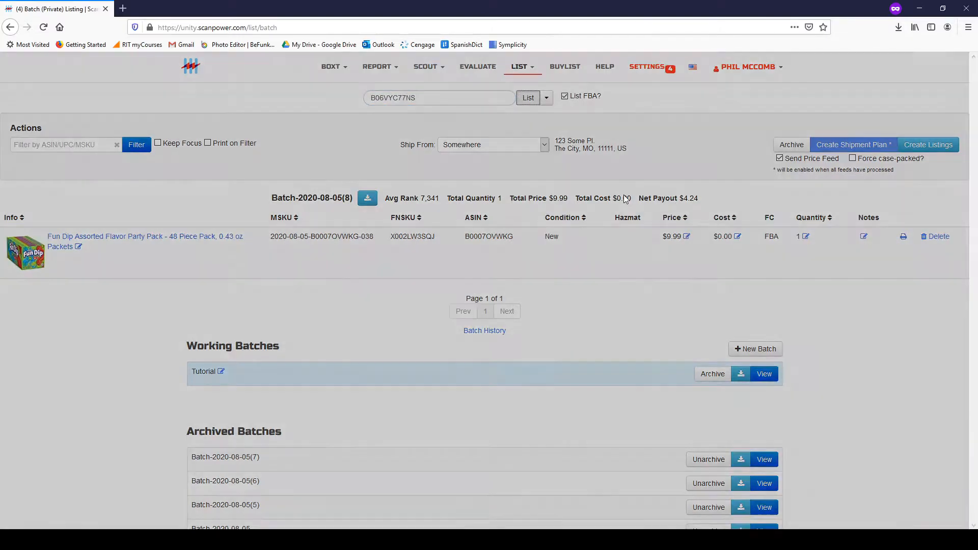
scroll(753, 319, "down", 3)
scroll(867, 458, "down", 1)
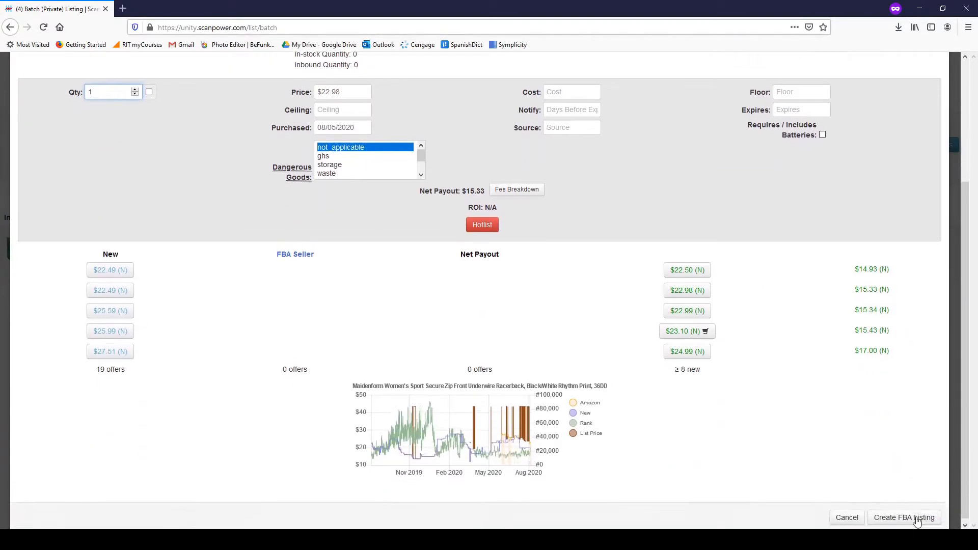
left_click(907, 515)
- Copy ASIN B07KHQCGG6 from the Notepad list and look it up for listing in the batch
key("alt+Tab")
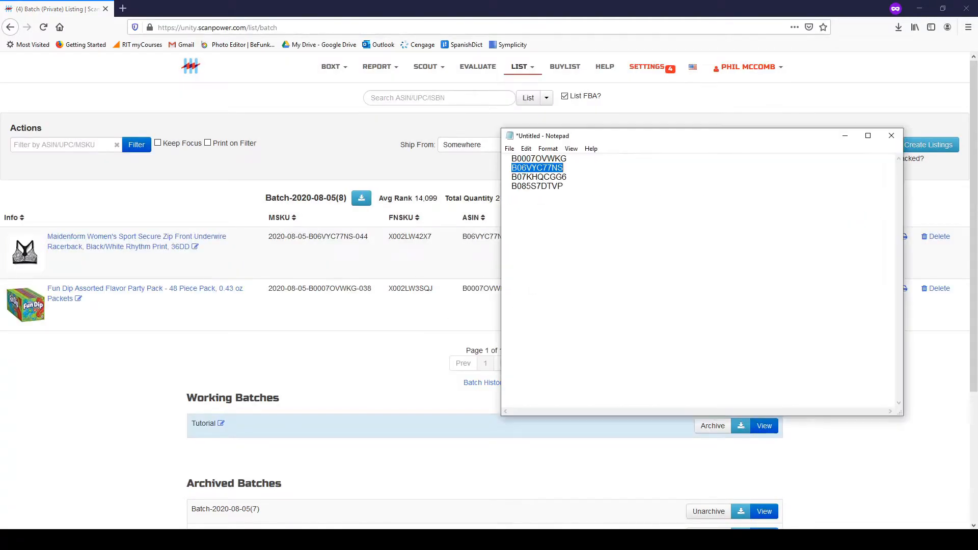
double_click(542, 177)
key("ctrl+c")
key("alt+Tab")
left_click(400, 97)
key("ctrl+v")
left_click(527, 98)
- Copy ASIN B085S7DTVP from the Notepad list, and create the FBA listing for the Life Savers mints already looked up
key("alt+Tab")
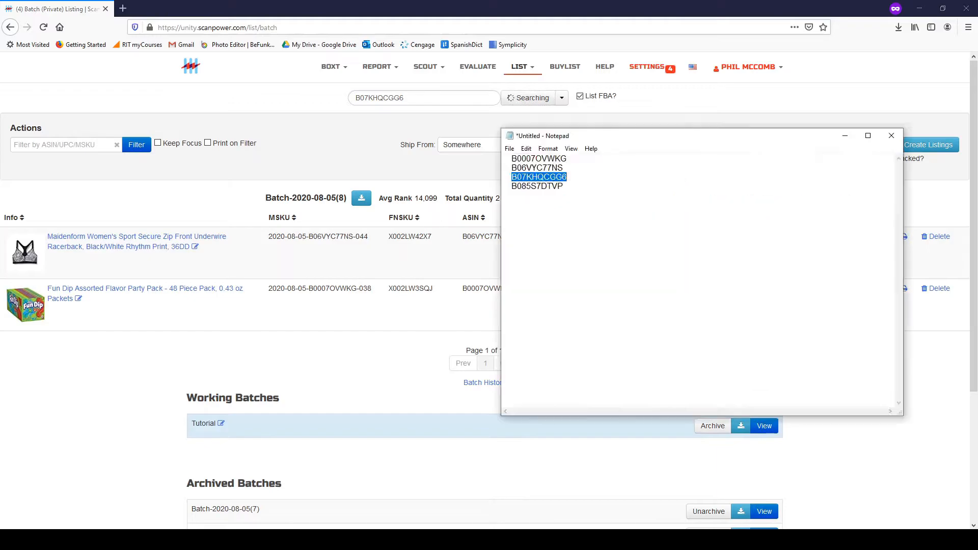
double_click(538, 187)
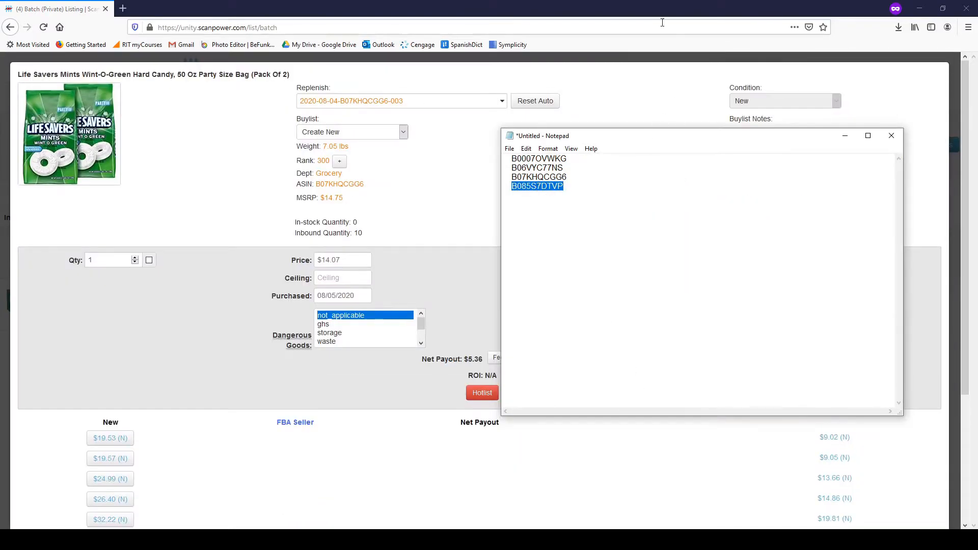
key("ctrl+c")
key("alt+Tab")
scroll(764, 306, "down", 5)
left_click(904, 514)
- Look up the copied ASIN B085S7DTVP and create the FBA listing for the Bob Ross mints
key("ctrl+v")
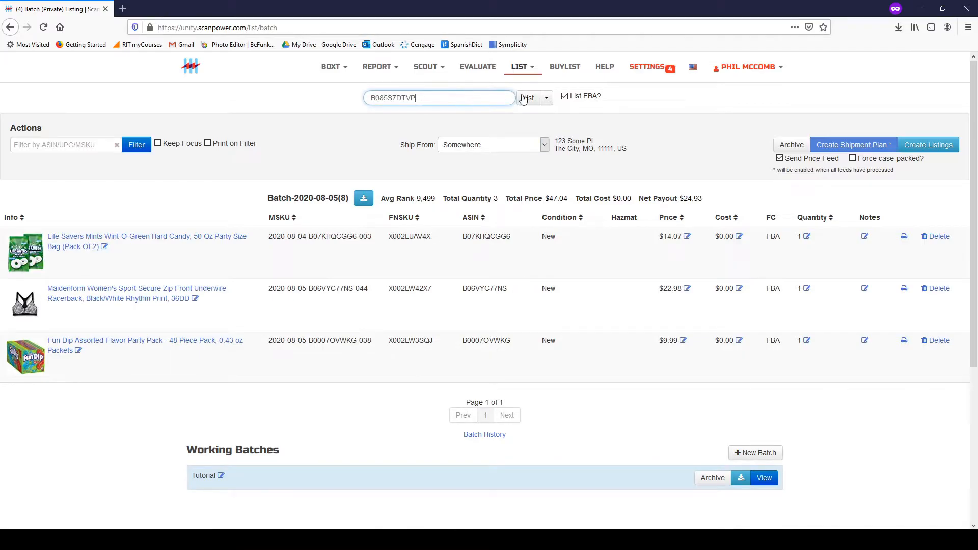
left_click(525, 98)
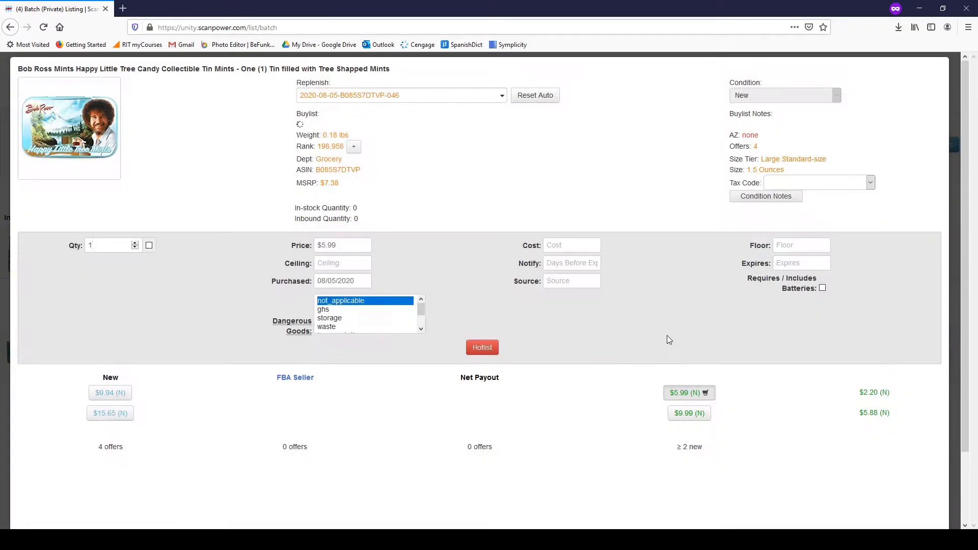
scroll(734, 382, "down", 3)
scroll(903, 514, "down", 1)
left_click(903, 514)
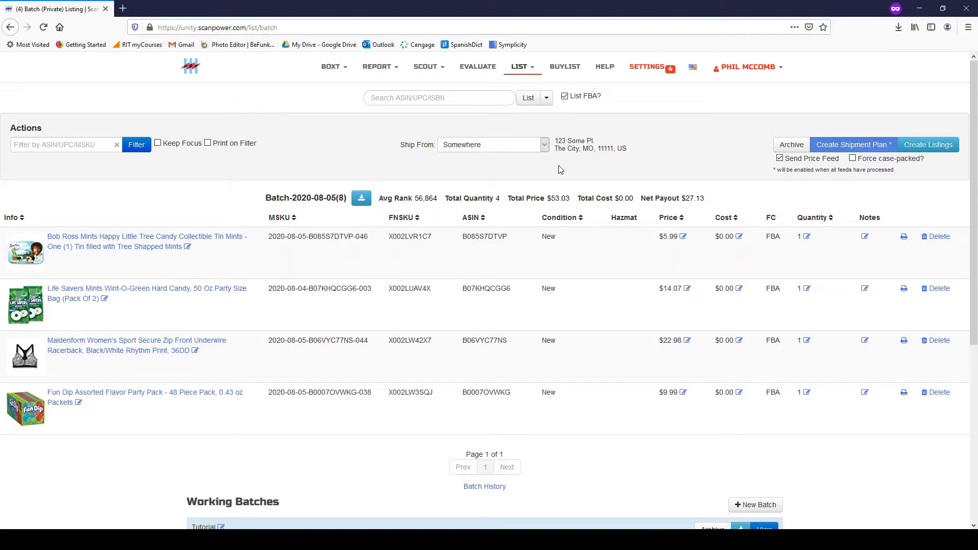
- Submit the batch's listings with the price feed included and dismiss the feed confirmation
left_click(937, 146)
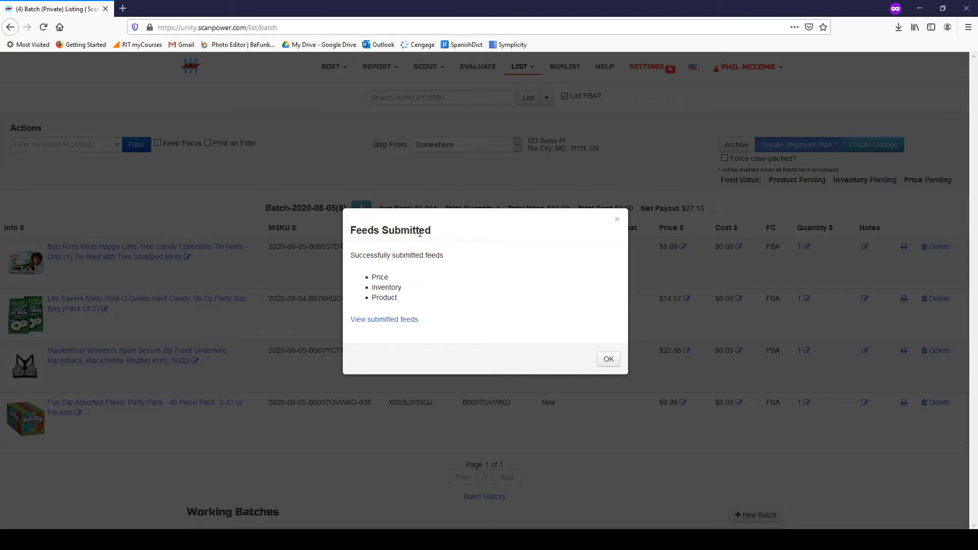
left_click(605, 360)
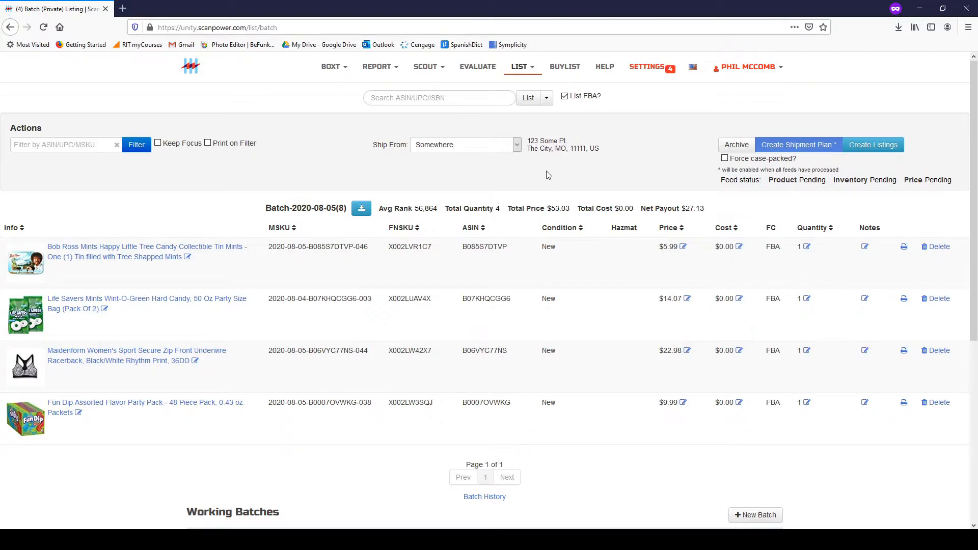
left_click(517, 146)
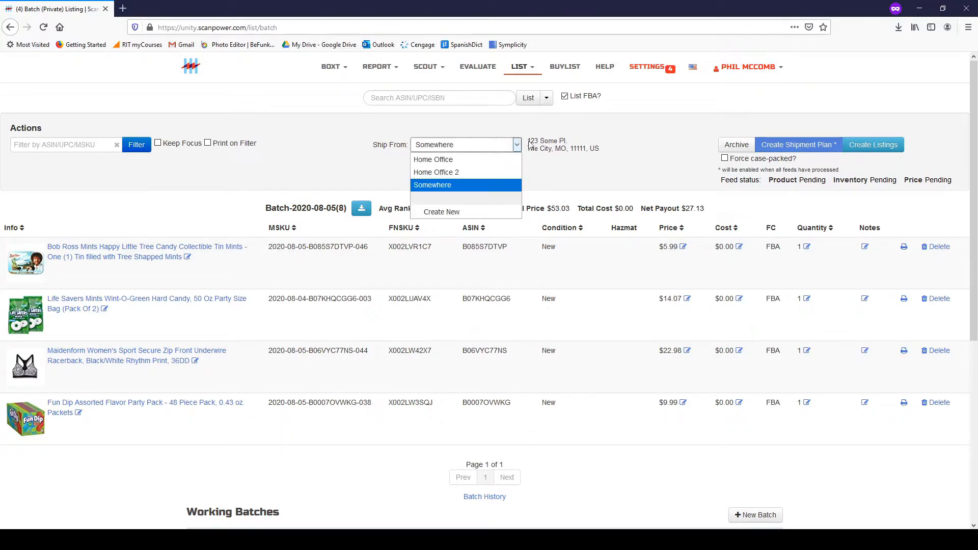
left_click(520, 146)
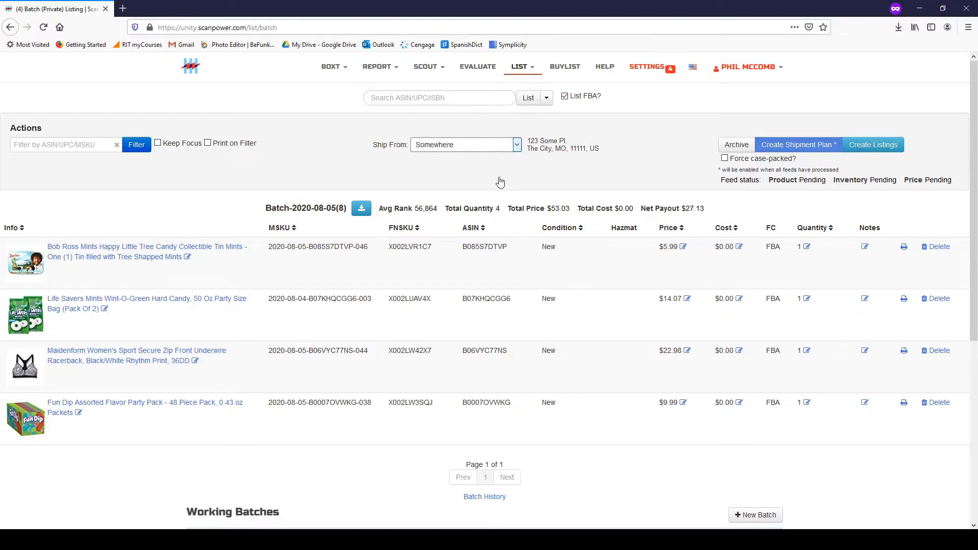
left_click(625, 175)
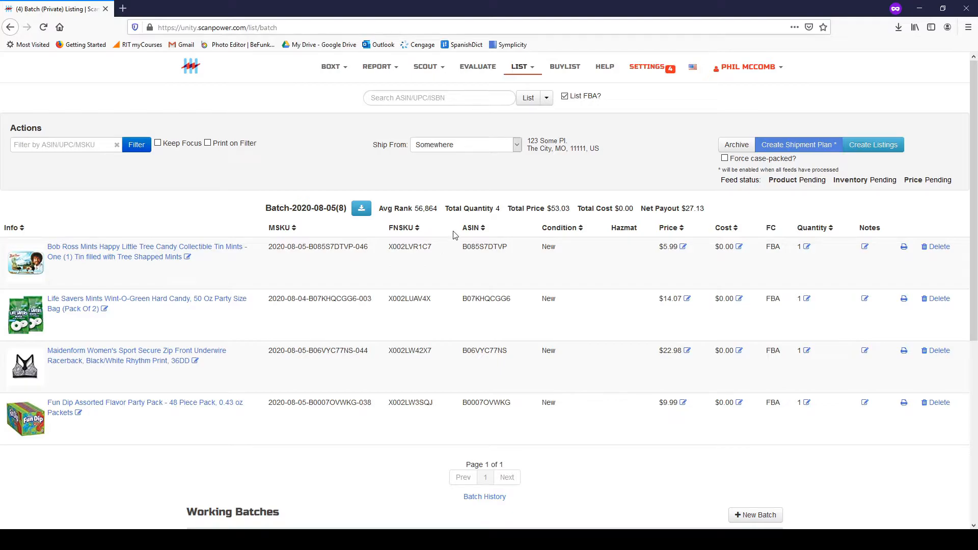
scroll(455, 235, "down", 3)
scroll(455, 234, "up", 3)
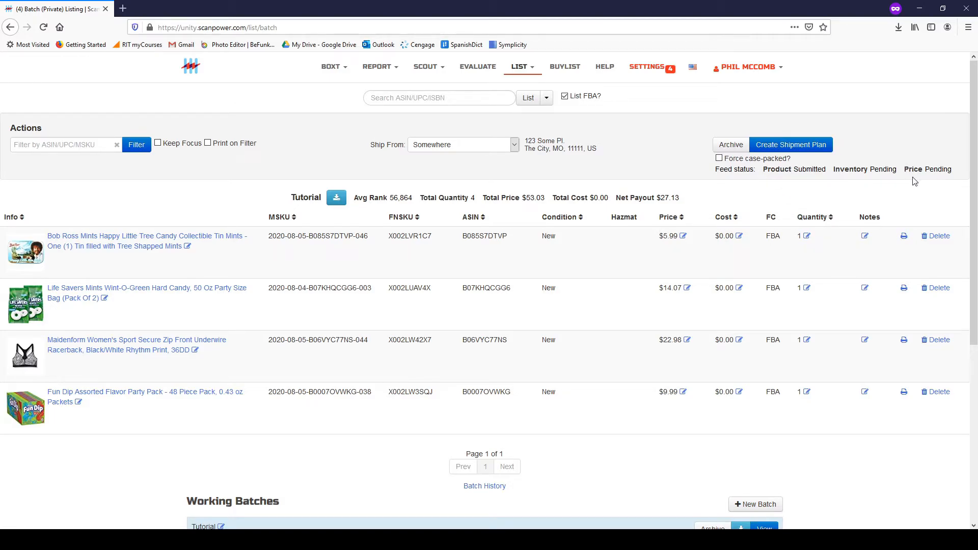
- Create the Tutorial batch's shipment plan once the feeds succeed, and accept adding its items to Shipment-2020-08-04 (MDW2)
left_click(815, 147)
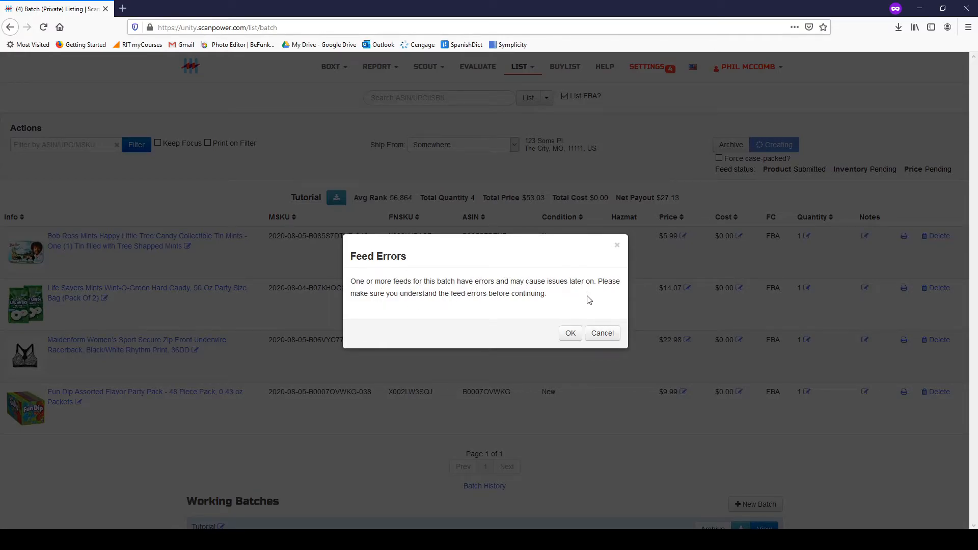
left_click(604, 335)
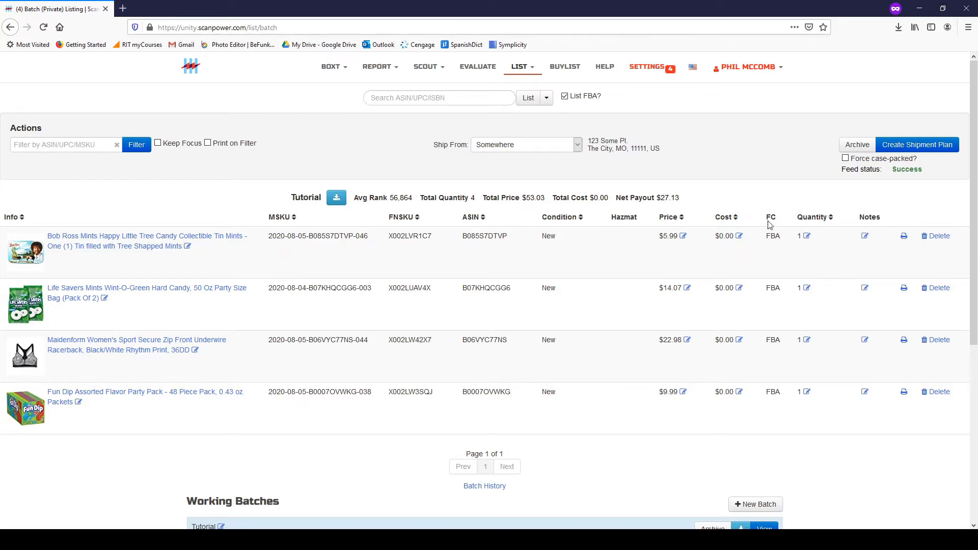
left_click(933, 147)
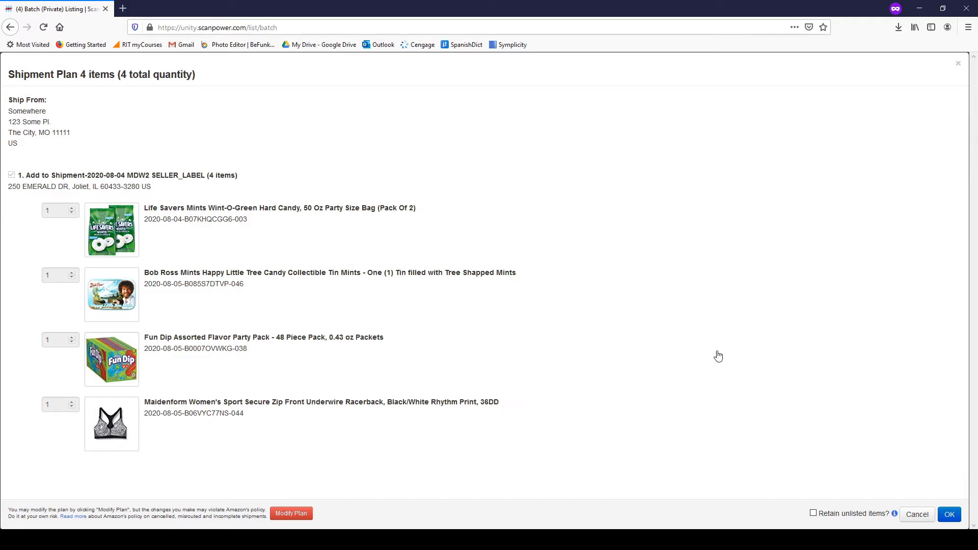
left_click(948, 514)
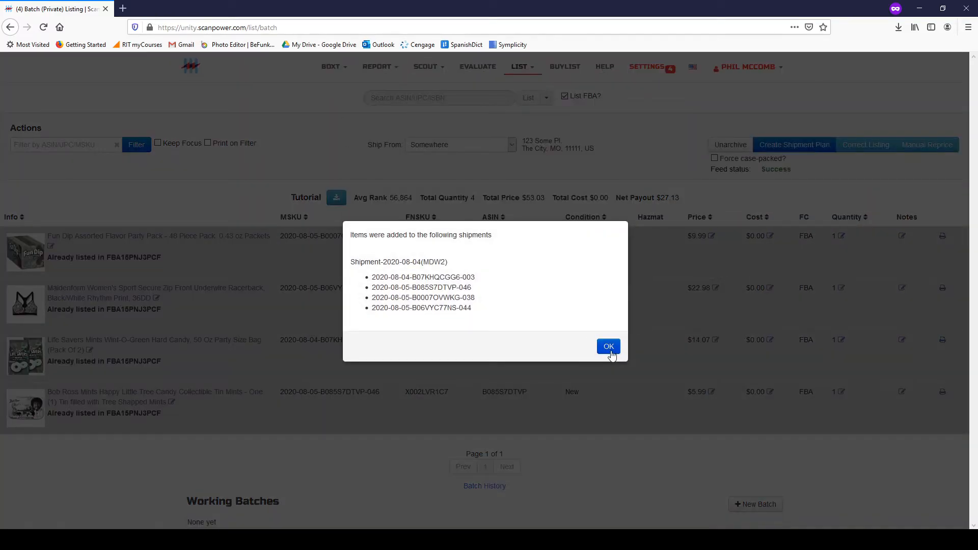
left_click(609, 347)
- Open Shipment-2020-08-04 (MDW2) in the shipment list and review the items it contains
left_click(523, 67)
left_click(533, 83)
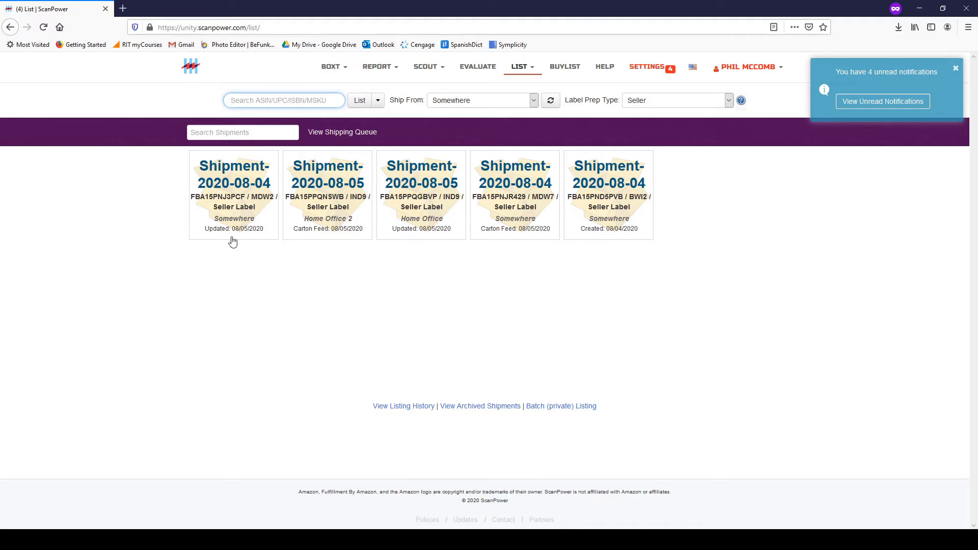
left_click(256, 214)
scroll(275, 239, "down", 3)
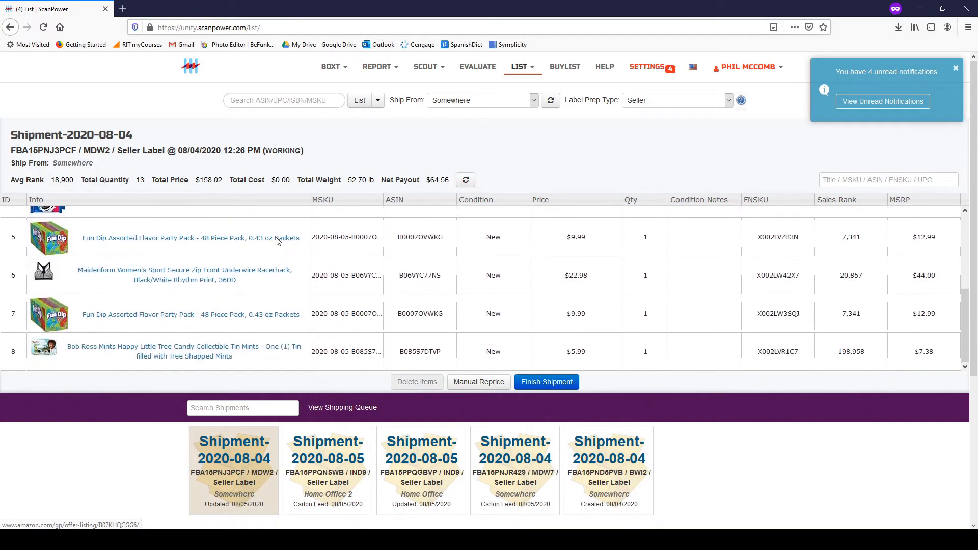
scroll(367, 280, "up", 3)
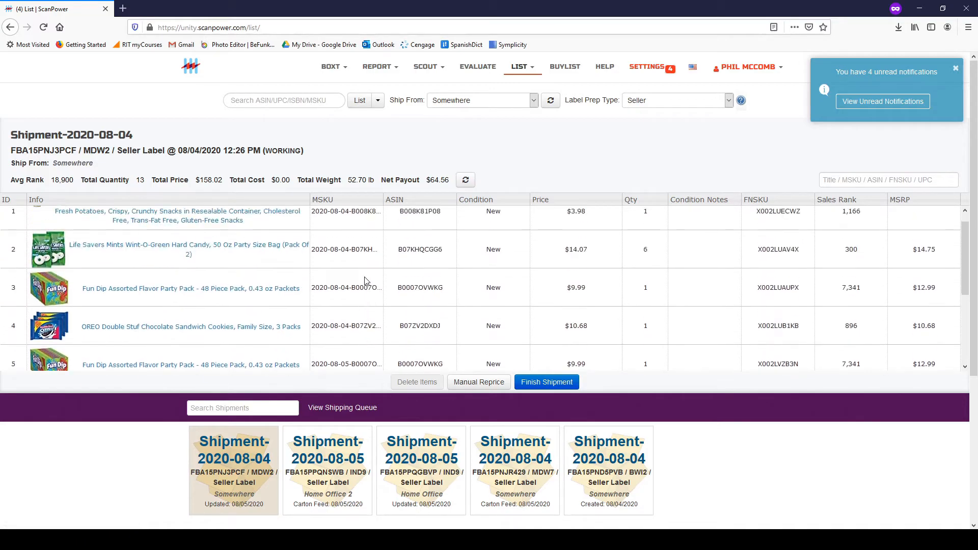
scroll(367, 281, "down", 3)
scroll(367, 282, "up", 3)
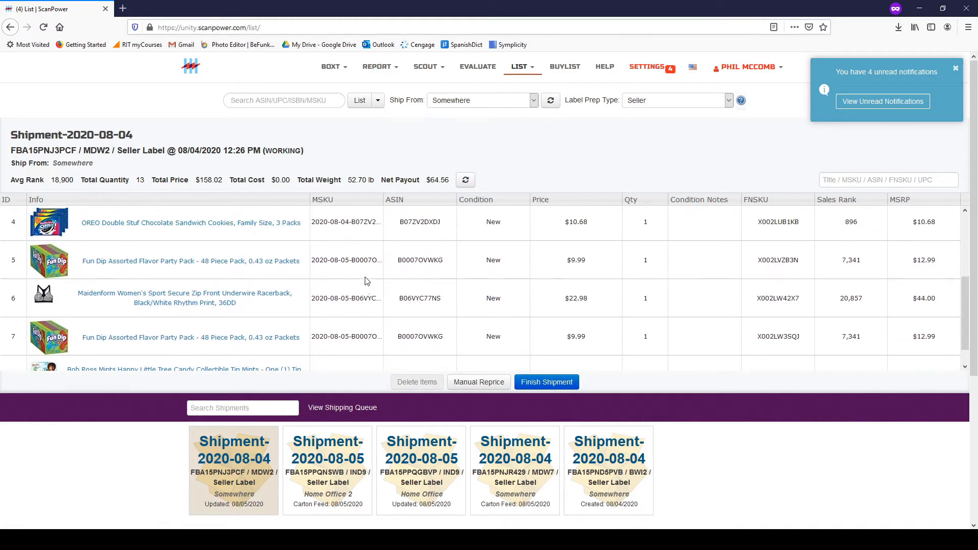
scroll(449, 319, "down", 1)
scroll(580, 334, "down", 2)
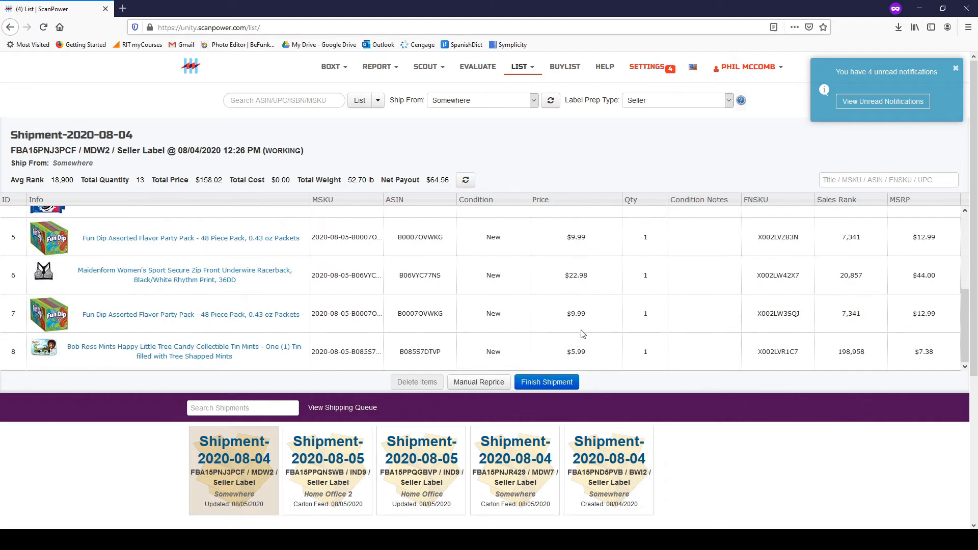
scroll(581, 334, "up", 4)
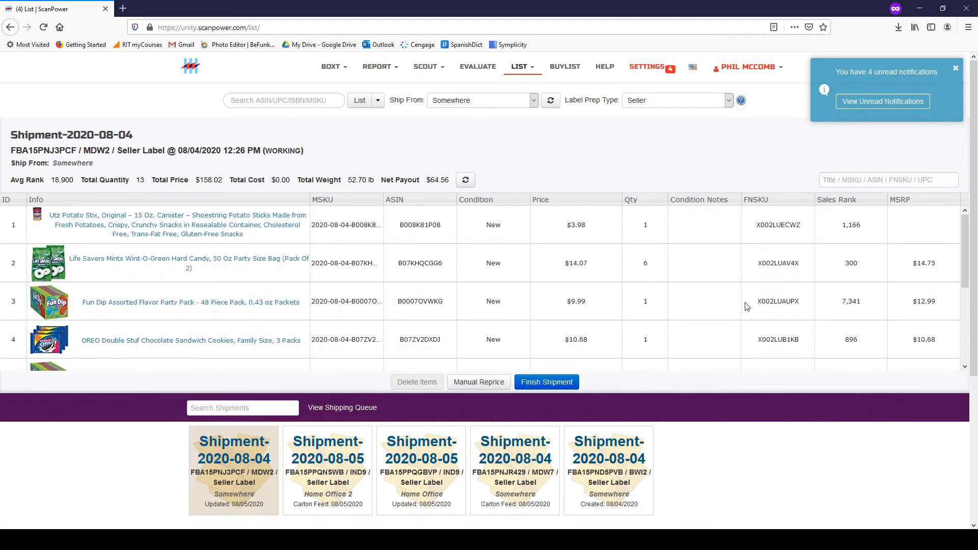
- Return to private batch listing and create a new working batch, keeping its default name
left_click(519, 67)
left_click(534, 90)
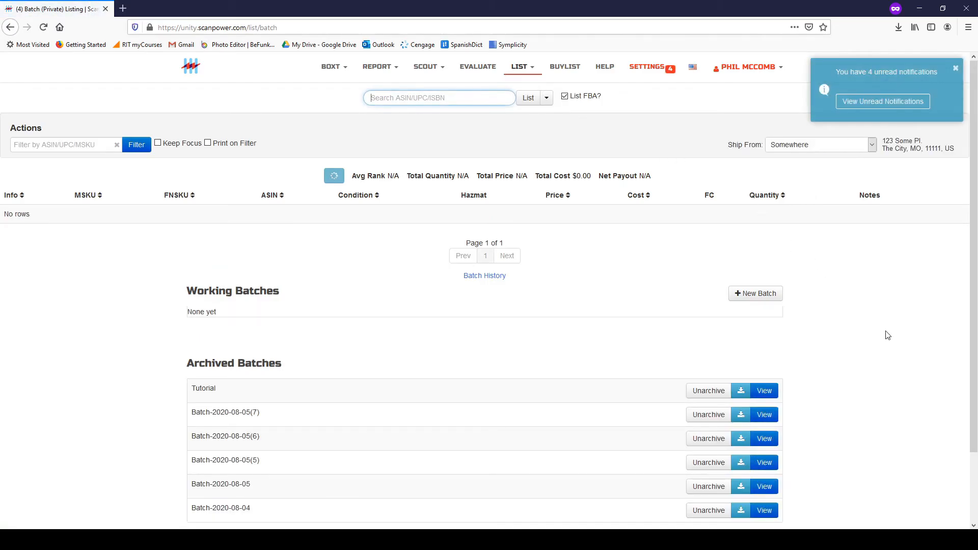
left_click(759, 296)
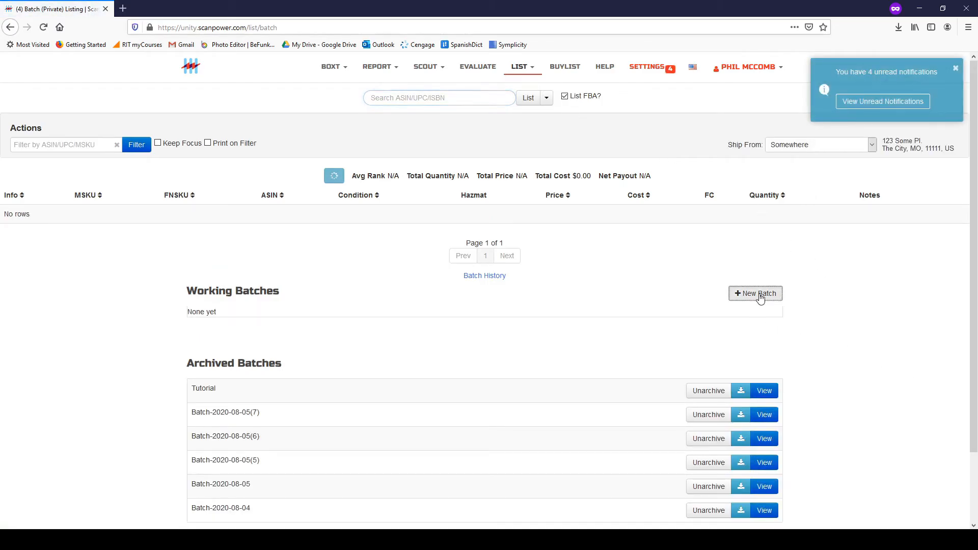
- Copy ASIN B0007OVWKG from the Notepad list, look it up, and list the Fun Dip party pack for FBA with quantity 1 at $9.99
key("alt+Tab")
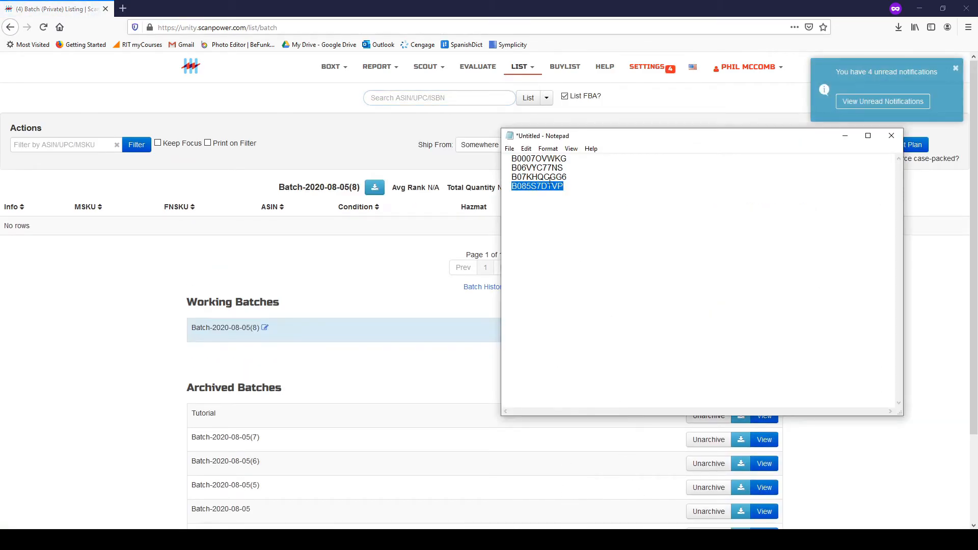
double_click(544, 159)
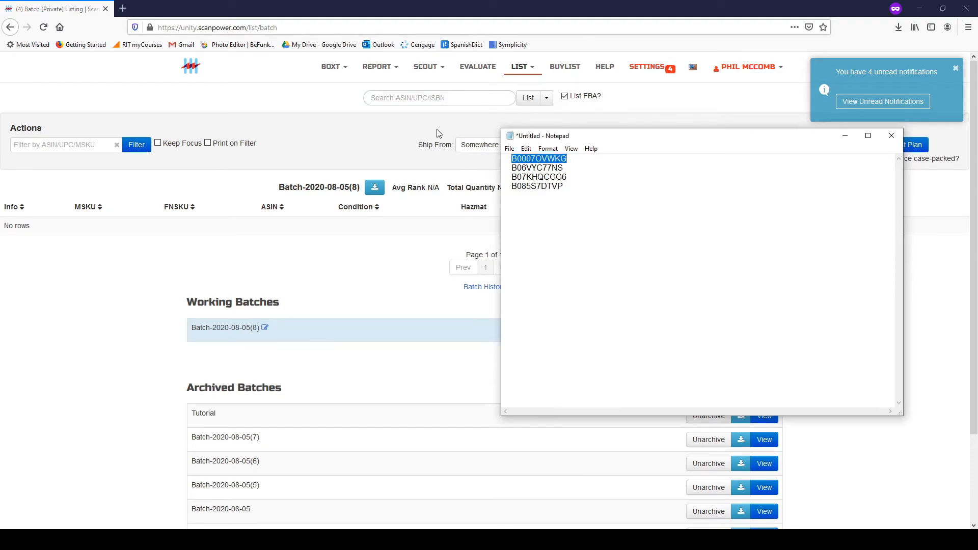
left_click(433, 102)
type("B0007OVWKG")
left_click(537, 103)
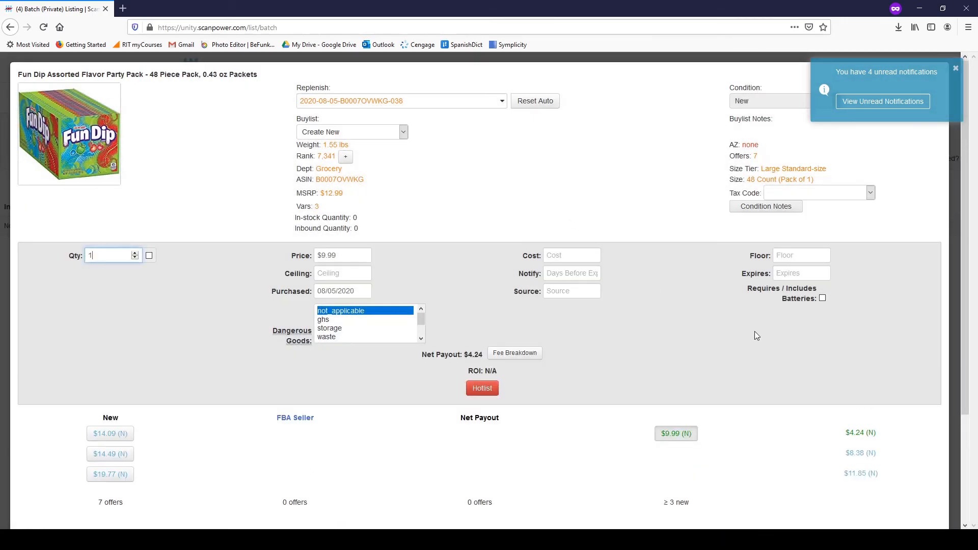
scroll(754, 330, "down", 3)
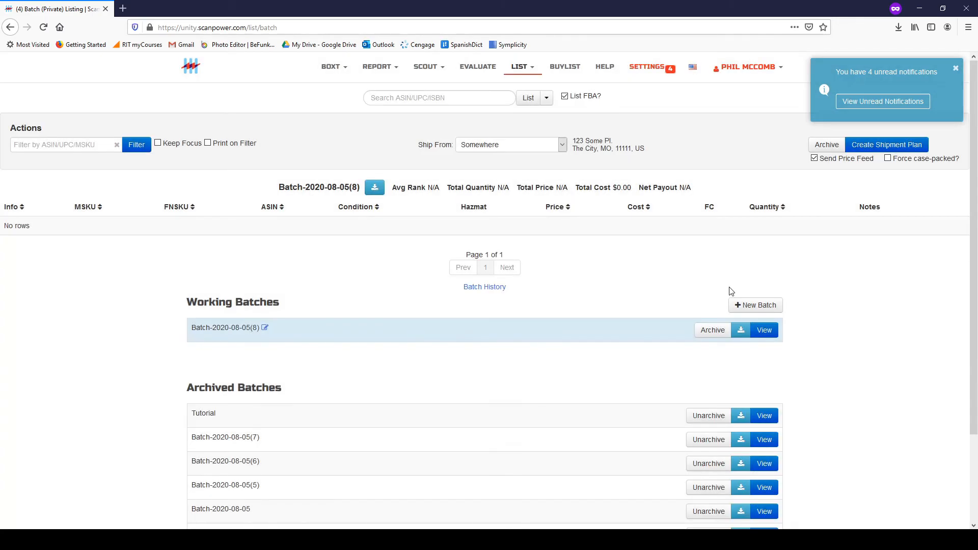
- Dismiss the unread notifications notice and create the new batch's shipment plan despite feed errors, accepting its item into Shipment-2020-08-04 (MDW2)
left_click(955, 69)
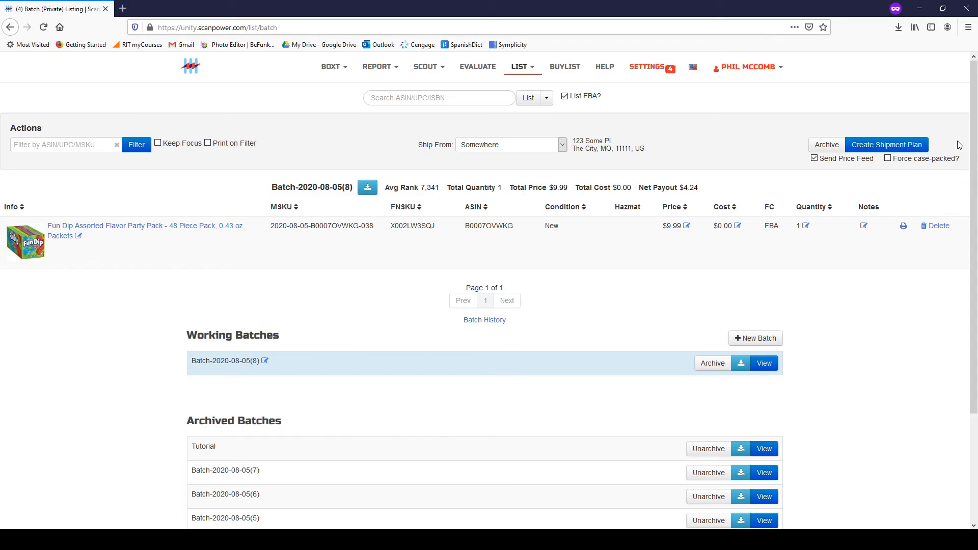
left_click(917, 147)
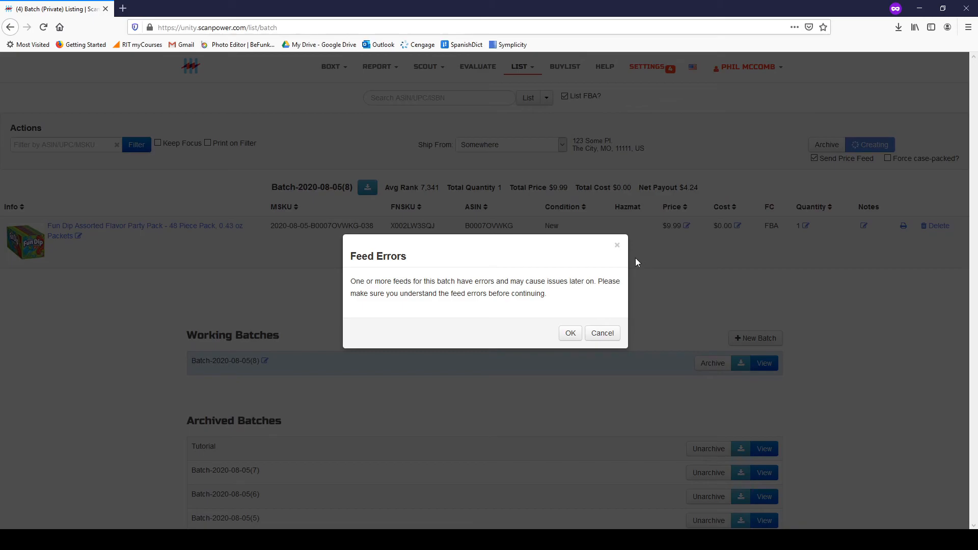
left_click(570, 335)
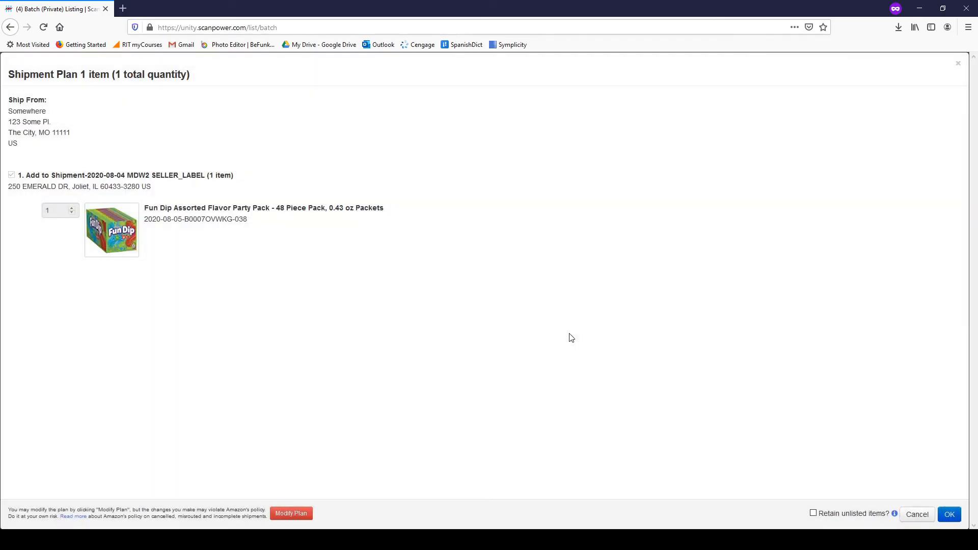
left_click(948, 514)
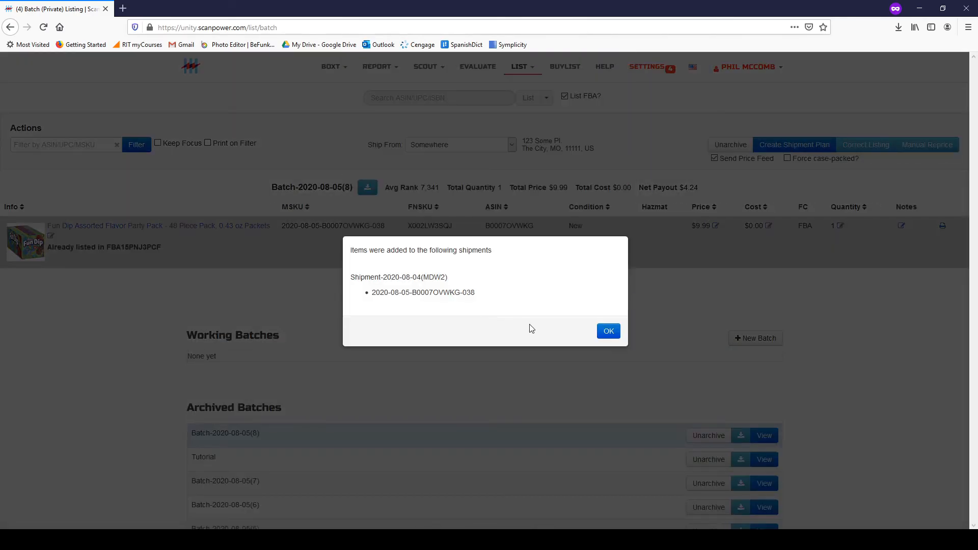
left_click(608, 332)
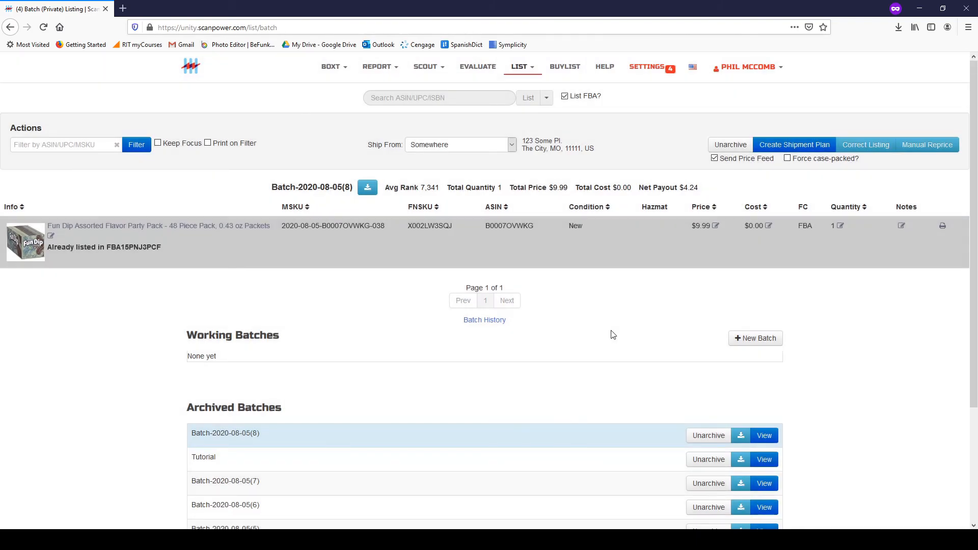